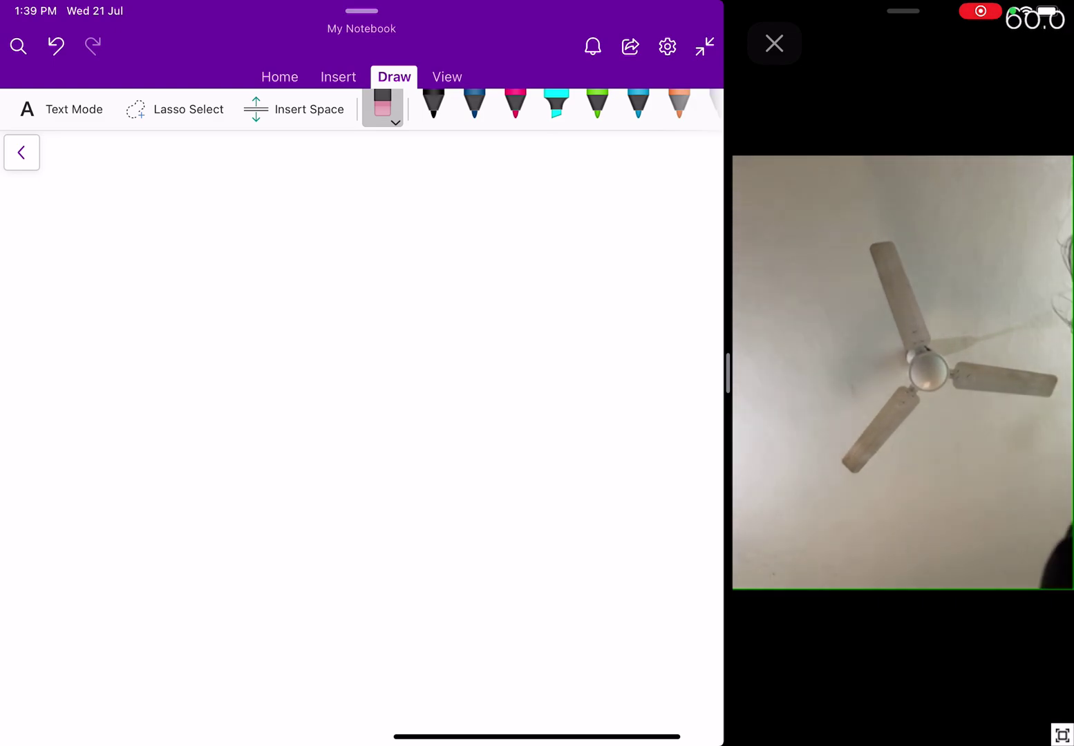
# Step: Switch from the eraser to the dark blue pen and handwrite the problem 492 x11
pyautogui.click(382, 107)
pyautogui.click(474, 104)
pyautogui.click(184, 217)
pyautogui.moveTo(177, 219); pyautogui.dragTo(177, 241)
pyautogui.moveTo(225, 201); pyautogui.dragTo(237, 237)
pyautogui.moveTo(279, 201)
pyautogui.mouseDown()
pyautogui.moveTo(291, 235)
pyautogui.moveTo(320, 205)
pyautogui.moveTo(375, 235)
pyautogui.moveTo(418, 226)
pyautogui.mouseUp()
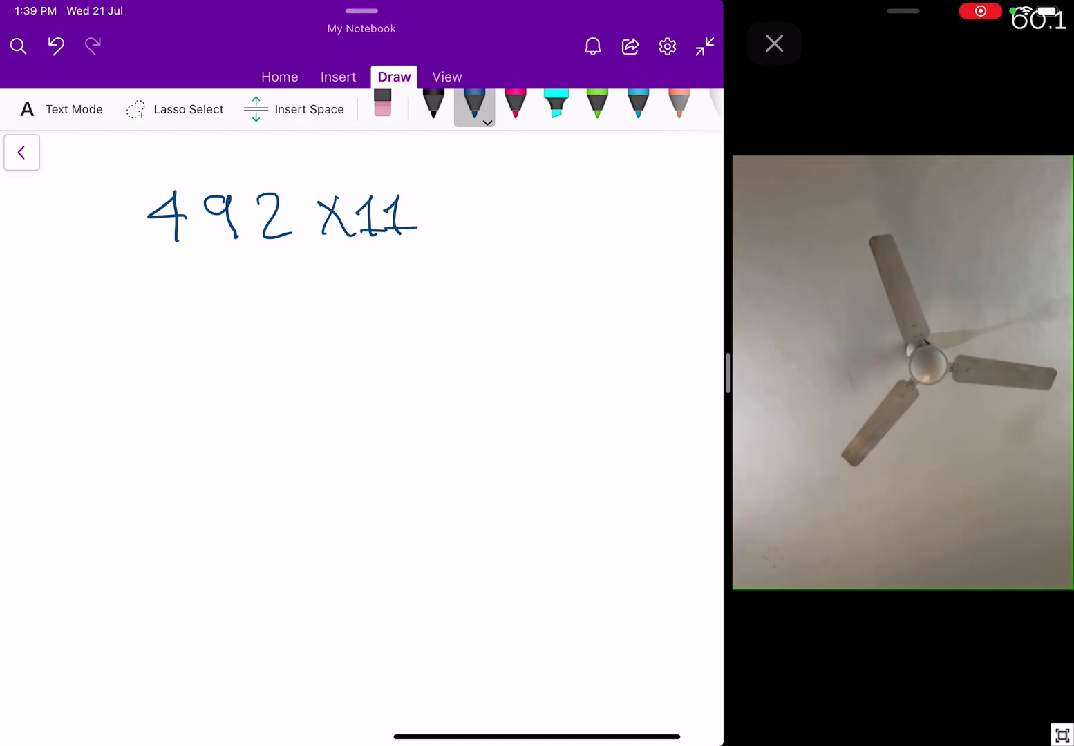
# Step: Rewrite 492 underneath and draw arcs linking each adjacent pair of digits
pyautogui.moveTo(230, 335)
pyautogui.mouseDown()
pyautogui.moveTo(259, 333)
pyautogui.moveTo(245, 354)
pyautogui.mouseUp()
pyautogui.moveTo(300, 319); pyautogui.dragTo(319, 326)
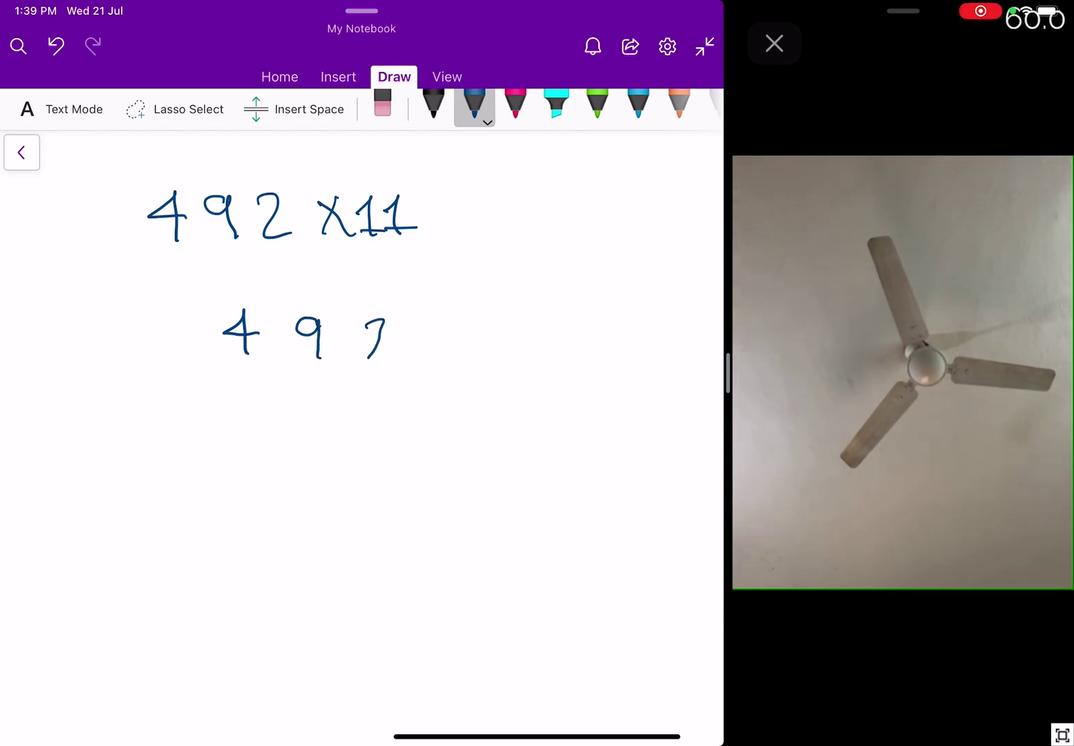
pyautogui.moveTo(369, 357)
pyautogui.mouseDown()
pyautogui.moveTo(399, 356)
pyautogui.moveTo(413, 414)
pyautogui.moveTo(340, 412)
pyautogui.mouseUp()
pyautogui.moveTo(307, 366)
pyautogui.mouseDown()
pyautogui.moveTo(323, 411)
pyautogui.moveTo(258, 411)
pyautogui.mouseUp()
pyautogui.moveTo(238, 361); pyautogui.dragTo(257, 409)
pyautogui.moveTo(239, 360); pyautogui.dragTo(197, 407)
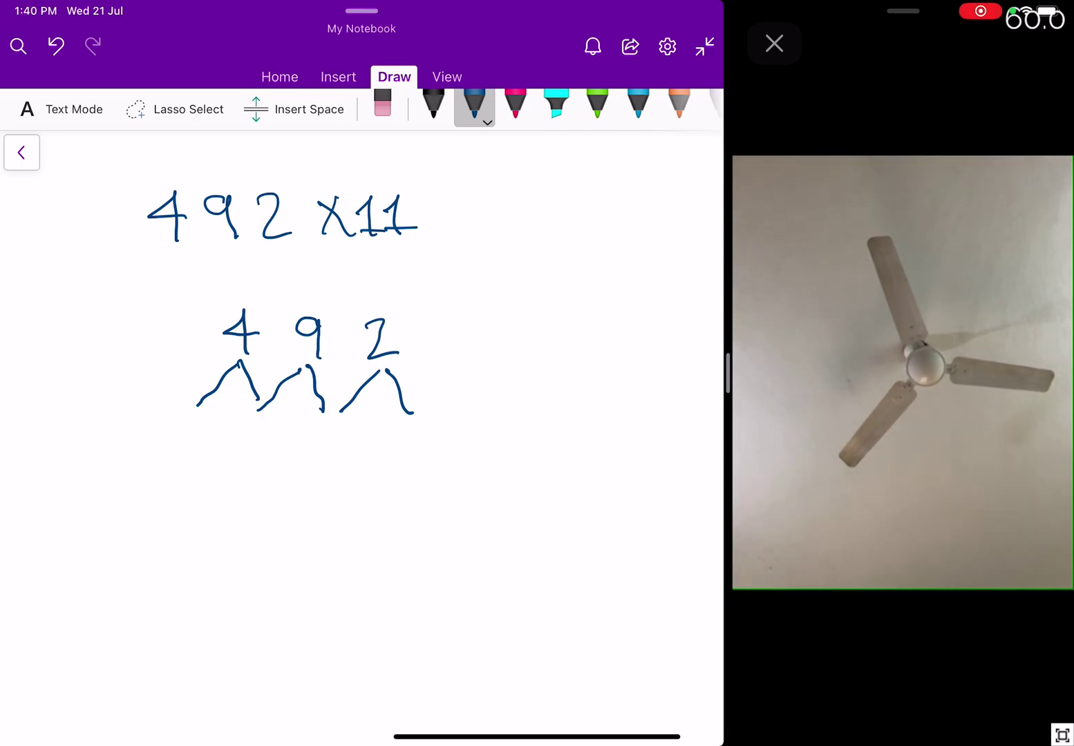
# Step: Write the answer digits 2, 1, 4, 5 with a carried 1, giving 5412
pyautogui.moveTo(409, 429); pyautogui.dragTo(423, 423)
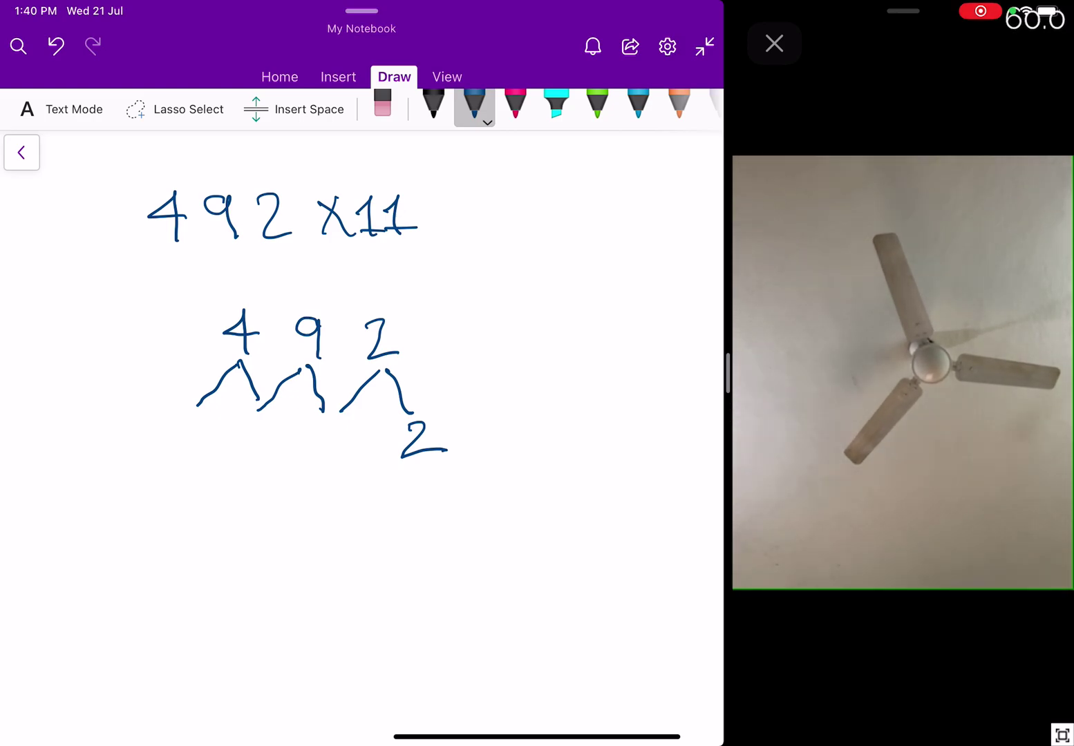
pyautogui.moveTo(339, 434)
pyautogui.mouseDown()
pyautogui.moveTo(350, 455)
pyautogui.moveTo(376, 451)
pyautogui.mouseUp()
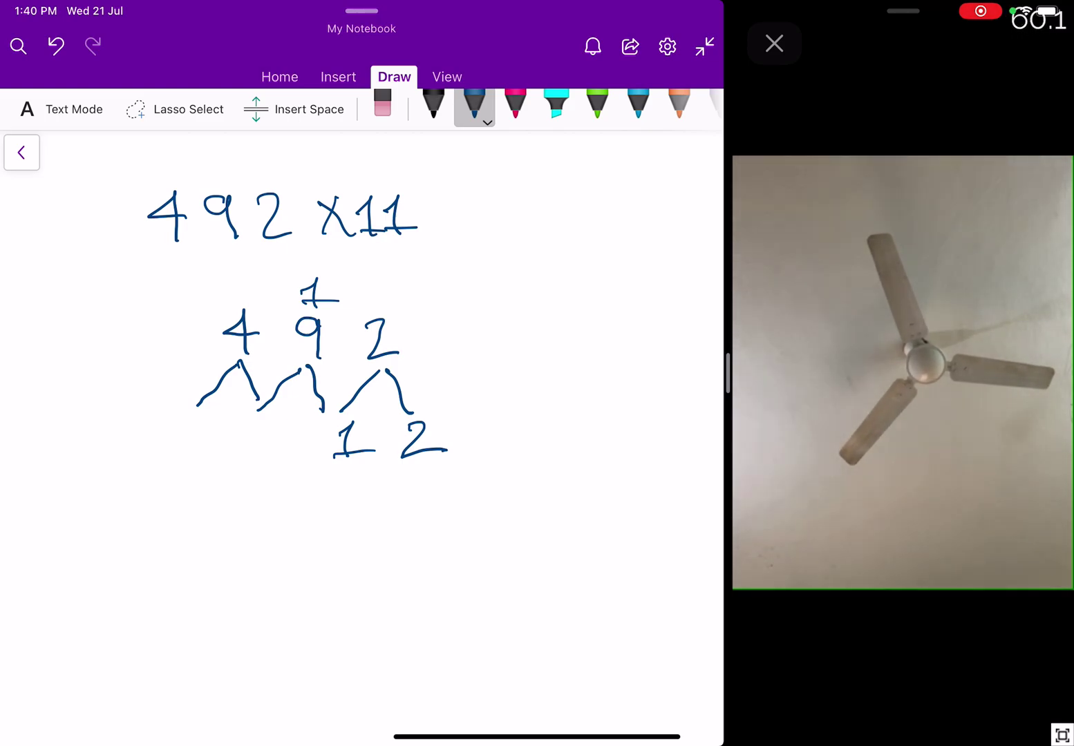
pyautogui.moveTo(251, 429)
pyautogui.mouseDown()
pyautogui.moveTo(272, 427)
pyautogui.moveTo(256, 457)
pyautogui.mouseUp()
pyautogui.moveTo(239, 274); pyautogui.dragTo(239, 299)
pyautogui.moveTo(205, 423)
pyautogui.mouseDown()
pyautogui.moveTo(181, 423)
pyautogui.moveTo(174, 454)
pyautogui.mouseUp()
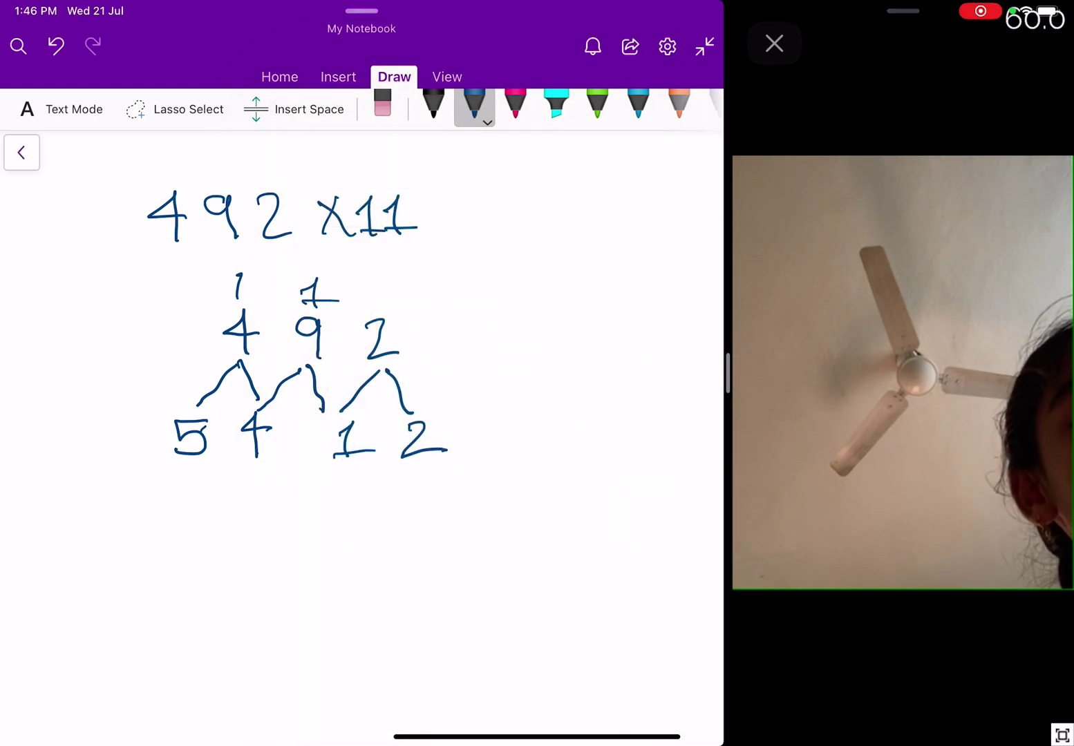
# Step: Scroll the page down to empty space below the 5412 working
pyautogui.scroll(-10, 359, 415)
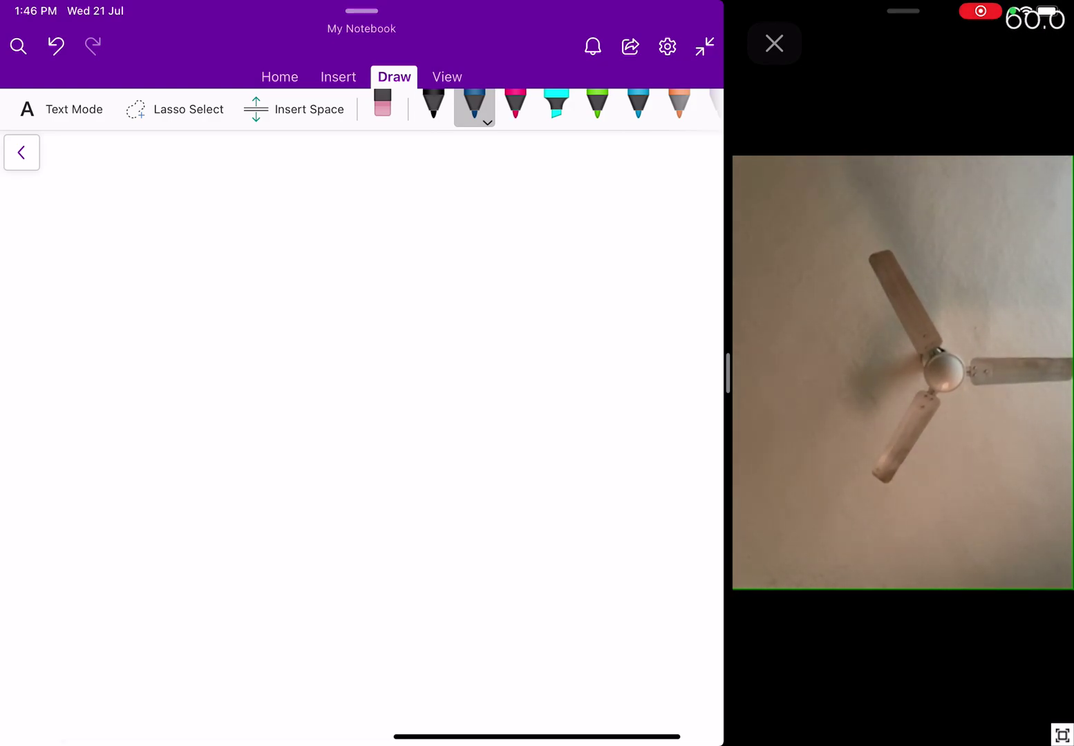
# Step: Write 512 x25 in blue, rewrite it below as 512 x 100/4, and pick the pink pen
pyautogui.moveTo(282, 166)
pyautogui.mouseDown()
pyautogui.moveTo(253, 168)
pyautogui.moveTo(271, 207)
pyautogui.moveTo(327, 208)
pyautogui.mouseUp()
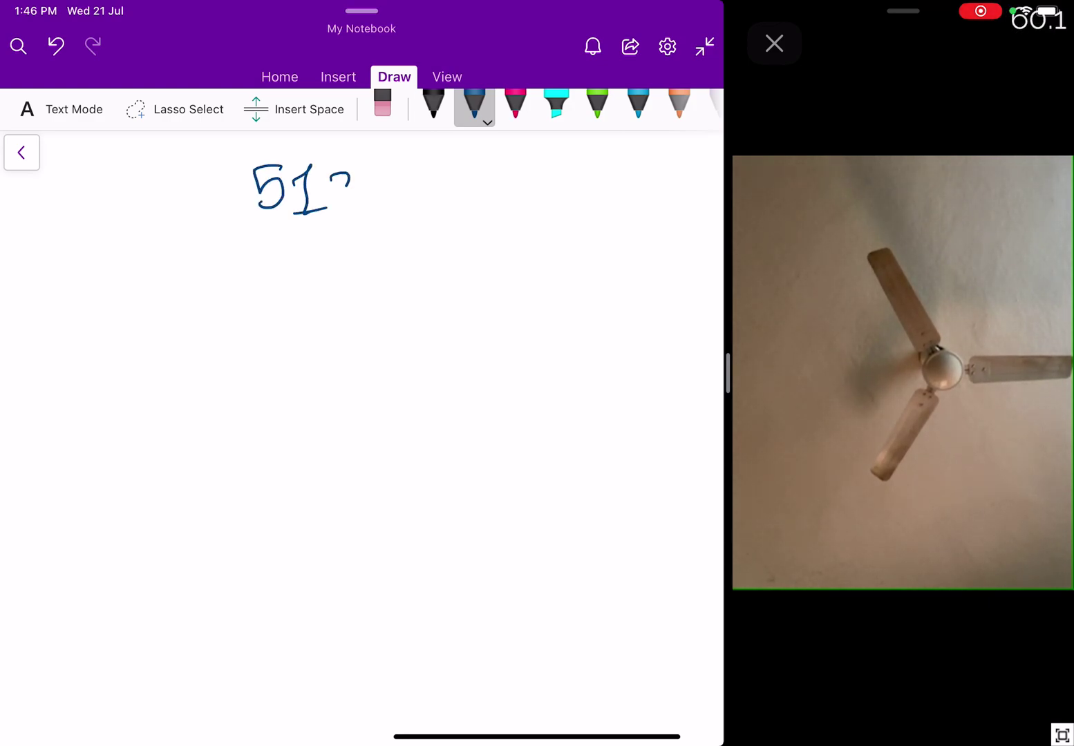
pyautogui.moveTo(412, 178)
pyautogui.mouseDown()
pyautogui.moveTo(393, 212)
pyautogui.moveTo(478, 202)
pyautogui.moveTo(456, 220)
pyautogui.mouseUp()
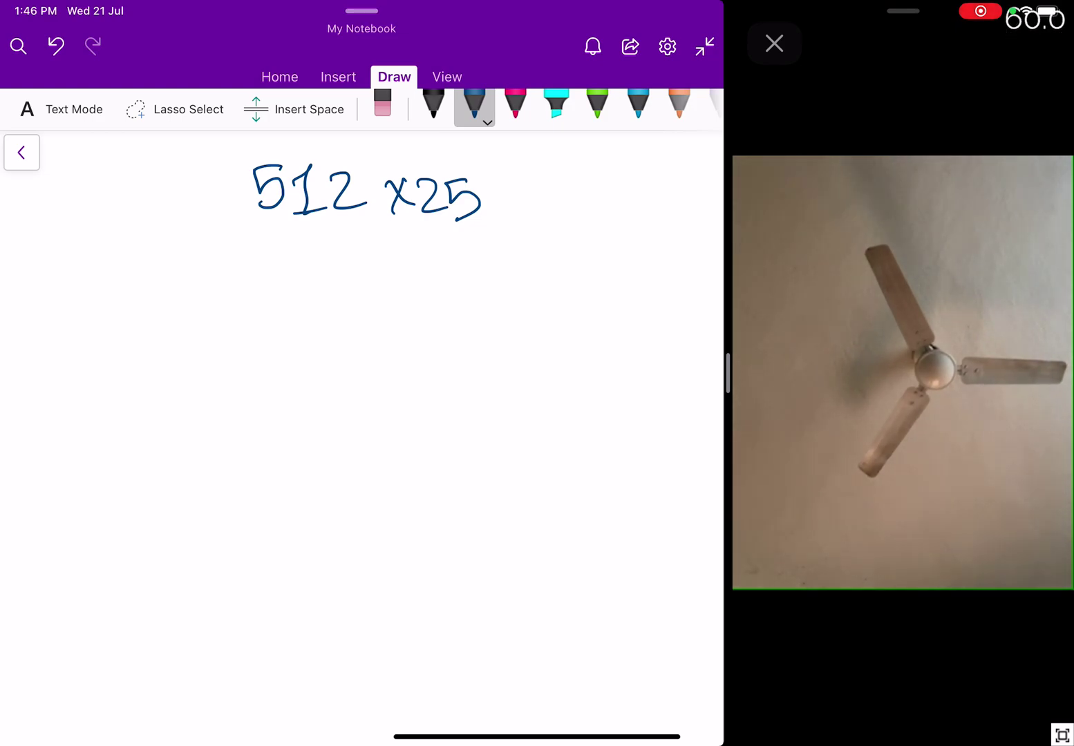
pyautogui.moveTo(269, 284)
pyautogui.mouseDown()
pyautogui.moveTo(243, 301)
pyautogui.moveTo(250, 324)
pyautogui.moveTo(324, 330)
pyautogui.mouseUp()
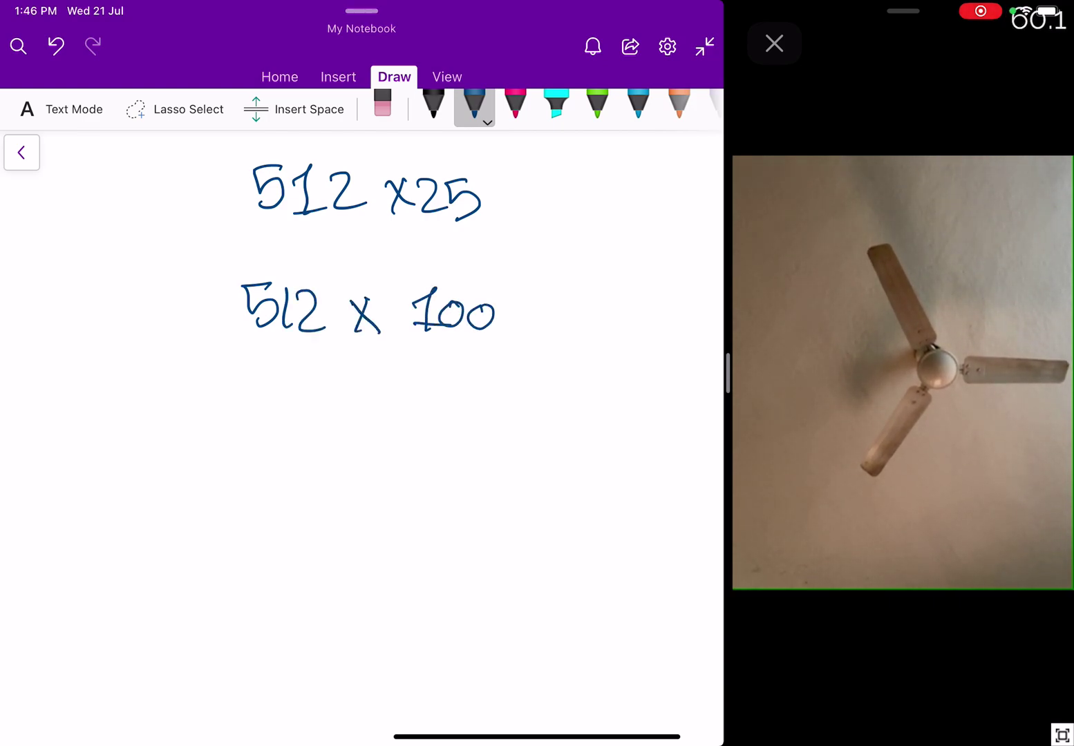
pyautogui.moveTo(452, 342); pyautogui.dragTo(526, 349)
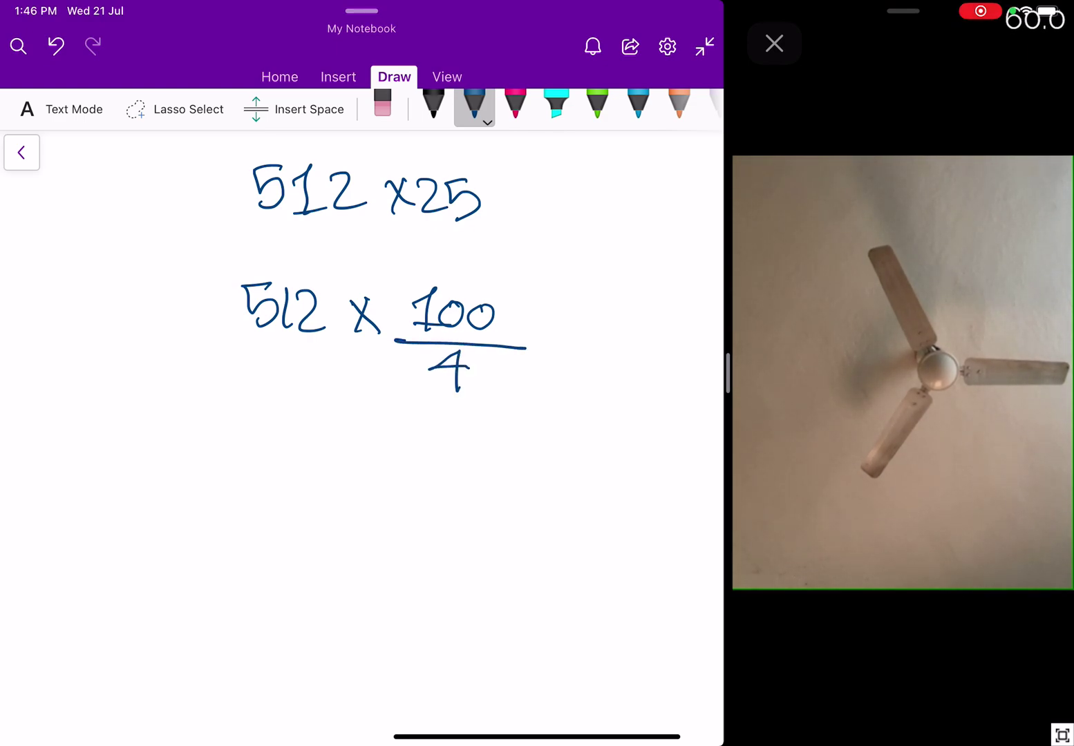
pyautogui.click(515, 105)
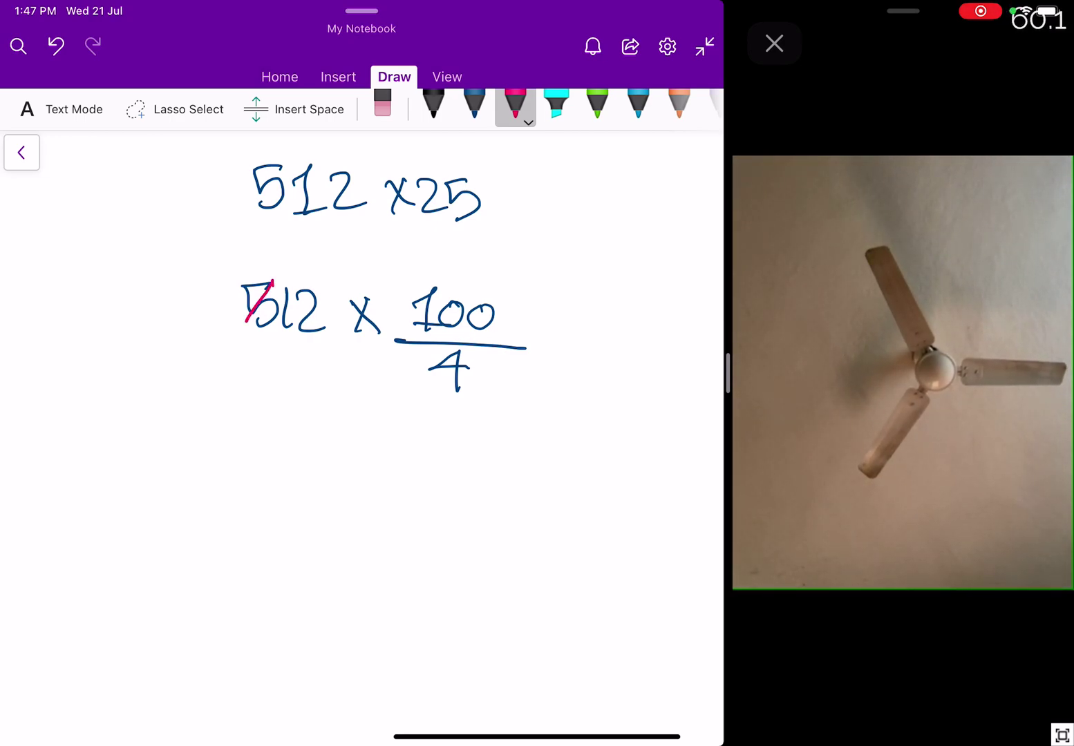
# Step: In pink, strike the 5 and divide 512 by 4, writing 128 above with remainders
pyautogui.moveTo(246, 322); pyautogui.dragTo(243, 330)
pyautogui.moveTo(261, 261); pyautogui.dragTo(261, 267)
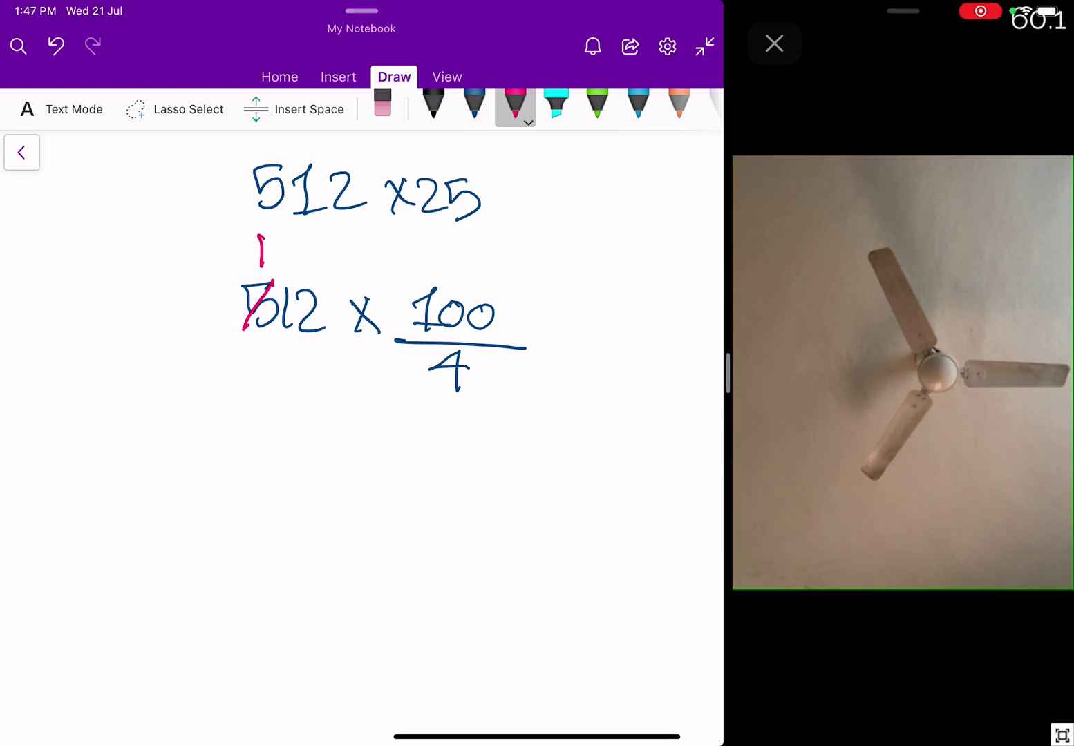
pyautogui.moveTo(260, 353); pyautogui.dragTo(260, 372)
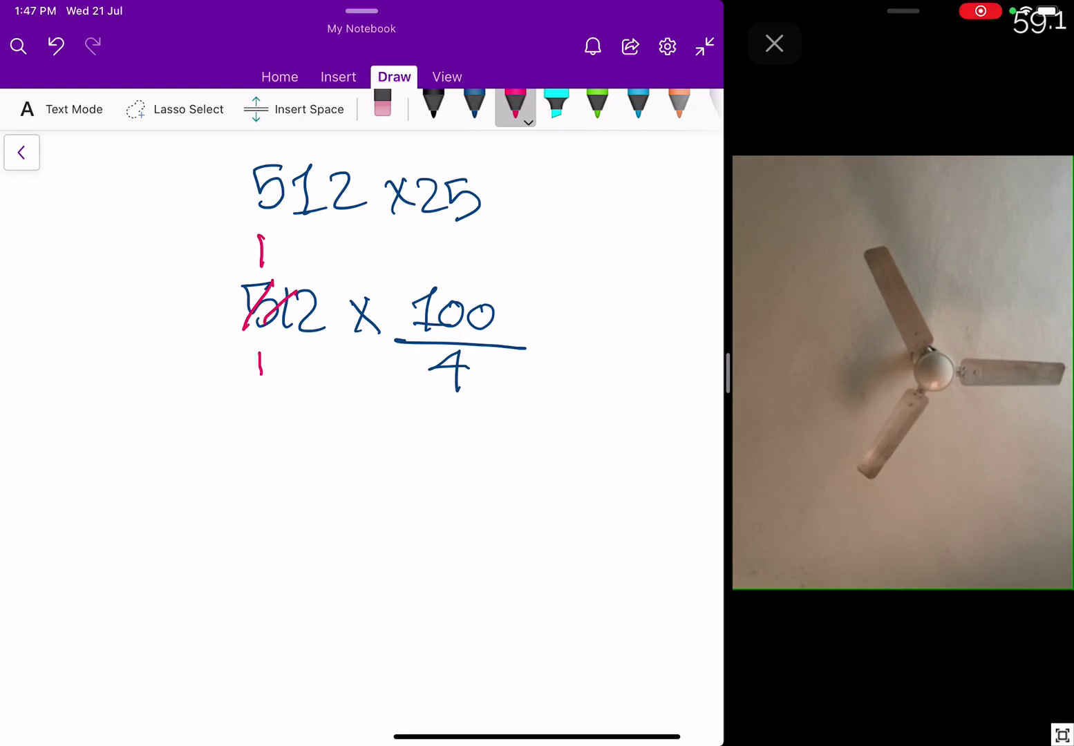
pyautogui.moveTo(281, 259); pyautogui.dragTo(295, 252)
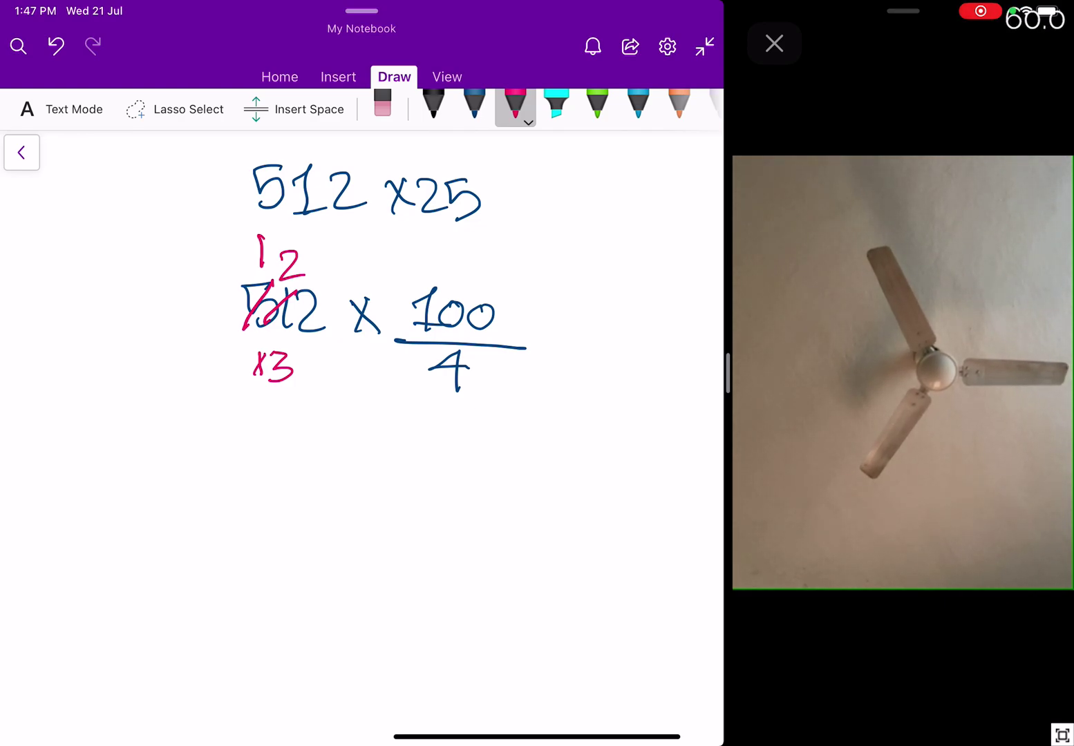
pyautogui.moveTo(330, 251)
pyautogui.mouseDown()
pyautogui.moveTo(319, 279)
pyautogui.moveTo(329, 254)
pyautogui.mouseUp()
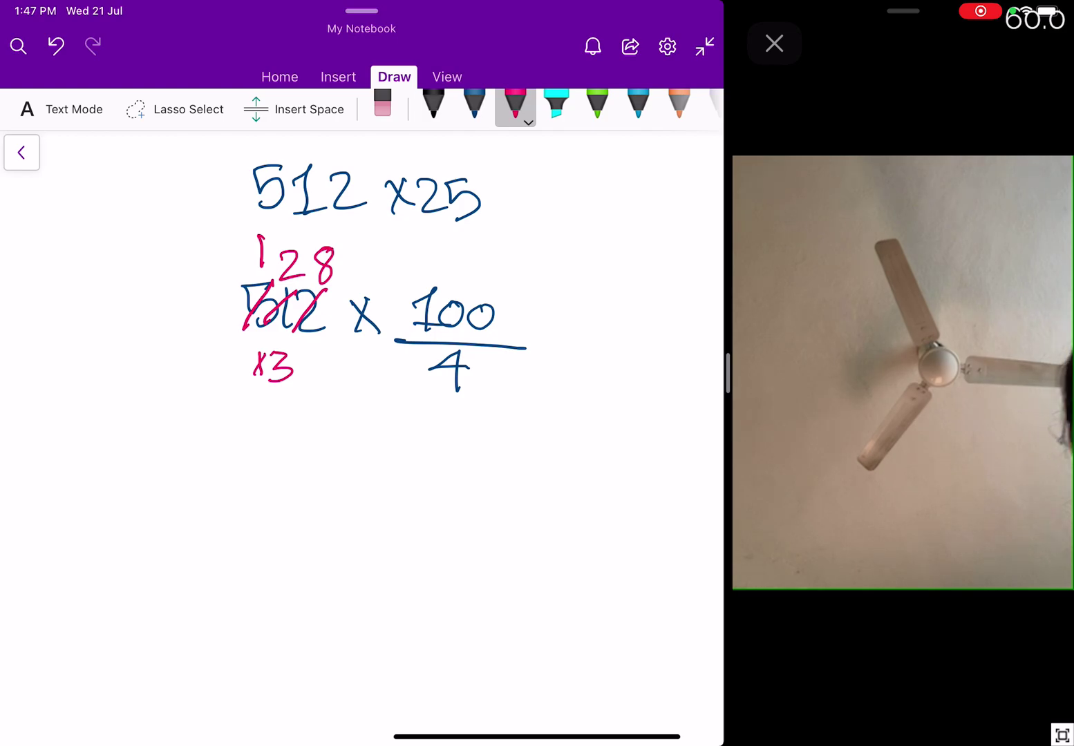
# Step: Write the answer 12,800 beneath the working
pyautogui.click(514, 107)
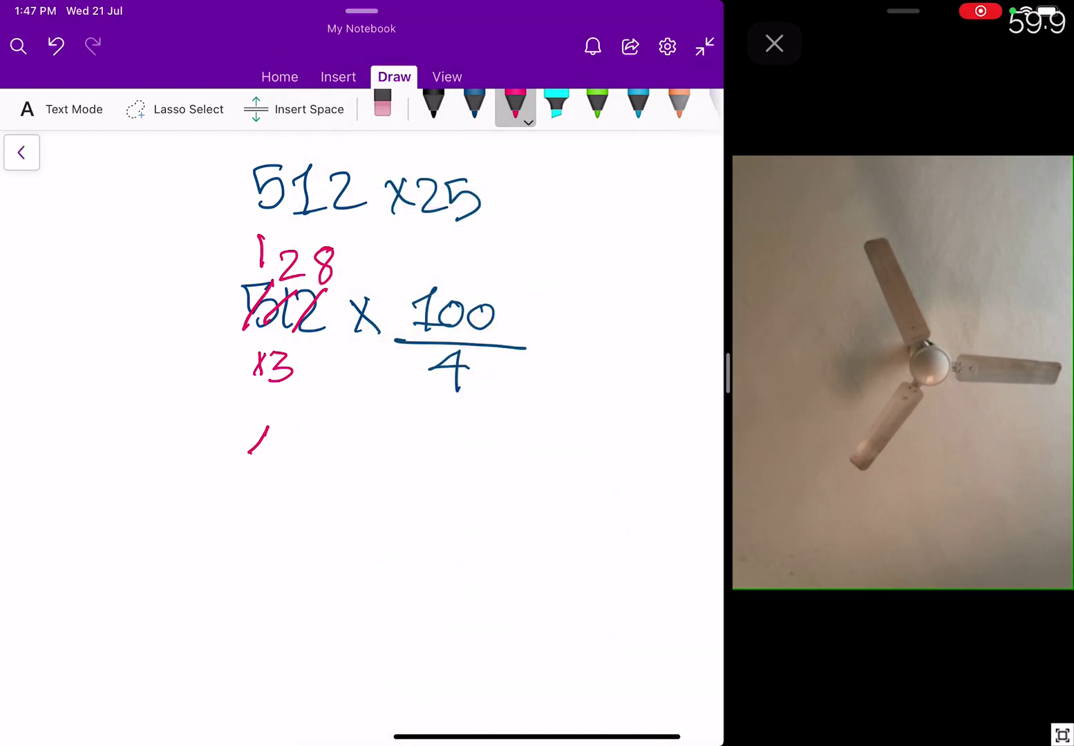
pyautogui.moveTo(247, 473)
pyautogui.mouseDown()
pyautogui.moveTo(314, 470)
pyautogui.moveTo(322, 480)
pyautogui.mouseUp()
pyautogui.moveTo(361, 436)
pyautogui.mouseDown()
pyautogui.moveTo(347, 464)
pyautogui.moveTo(361, 433)
pyautogui.moveTo(406, 456)
pyautogui.mouseUp()
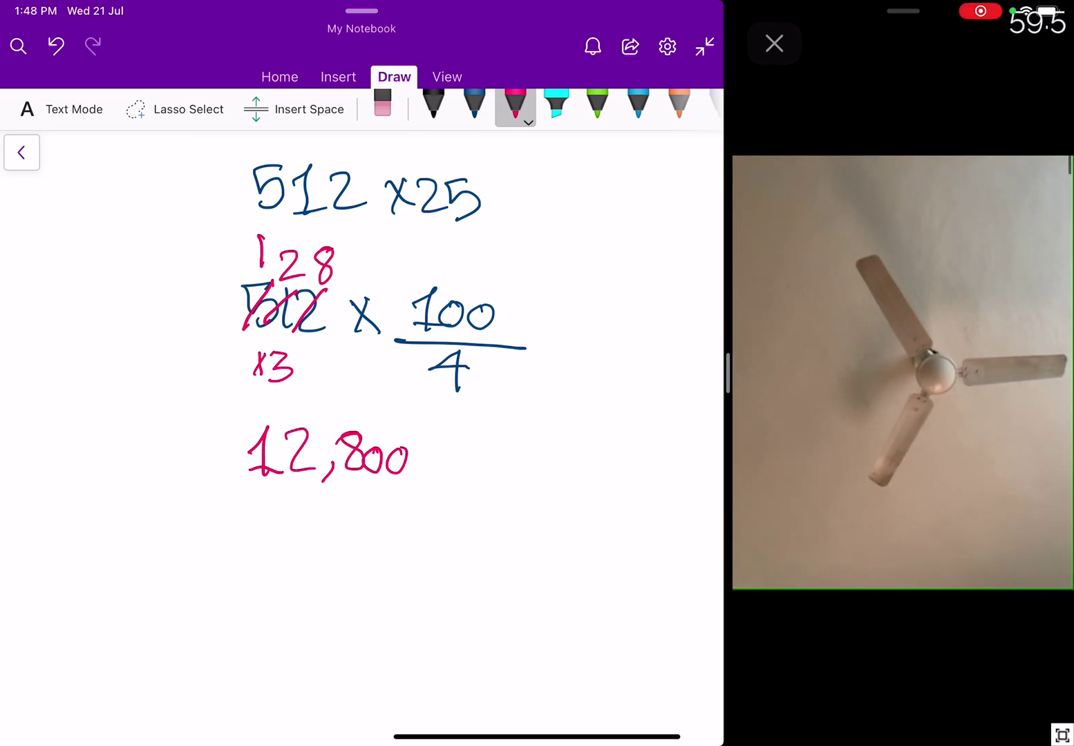
# Step: Scroll below 12,800 and handwrite the new problem 484 x25 in pink
pyautogui.scroll(-5, 359, 415)
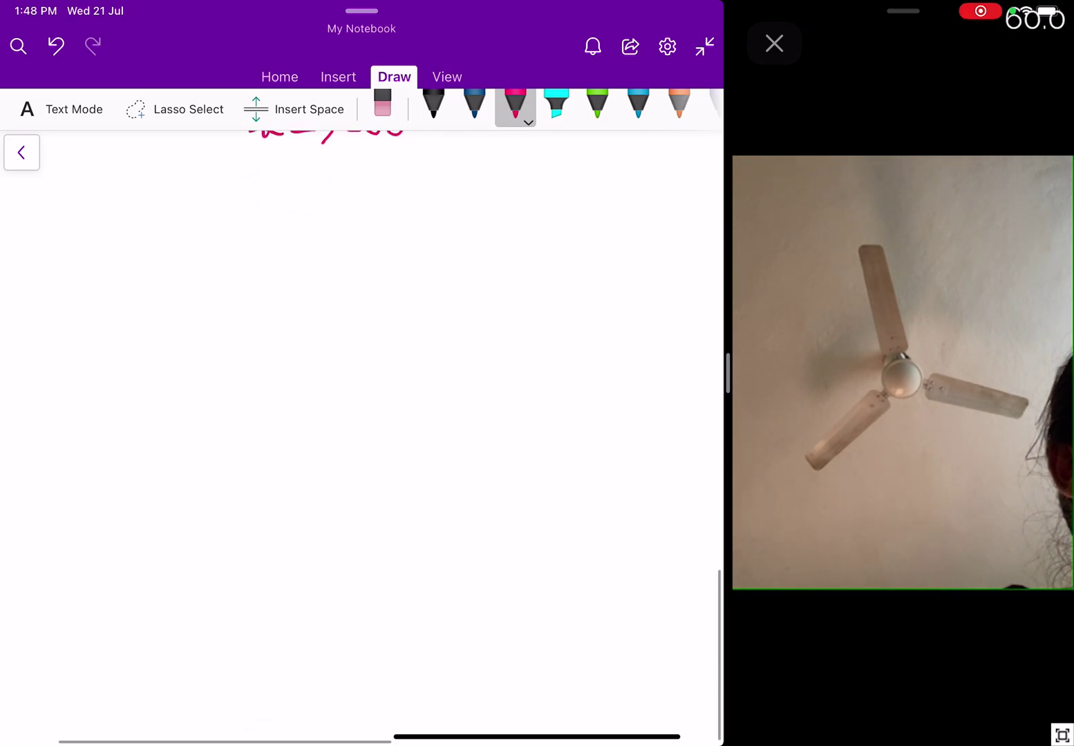
pyautogui.click(515, 107)
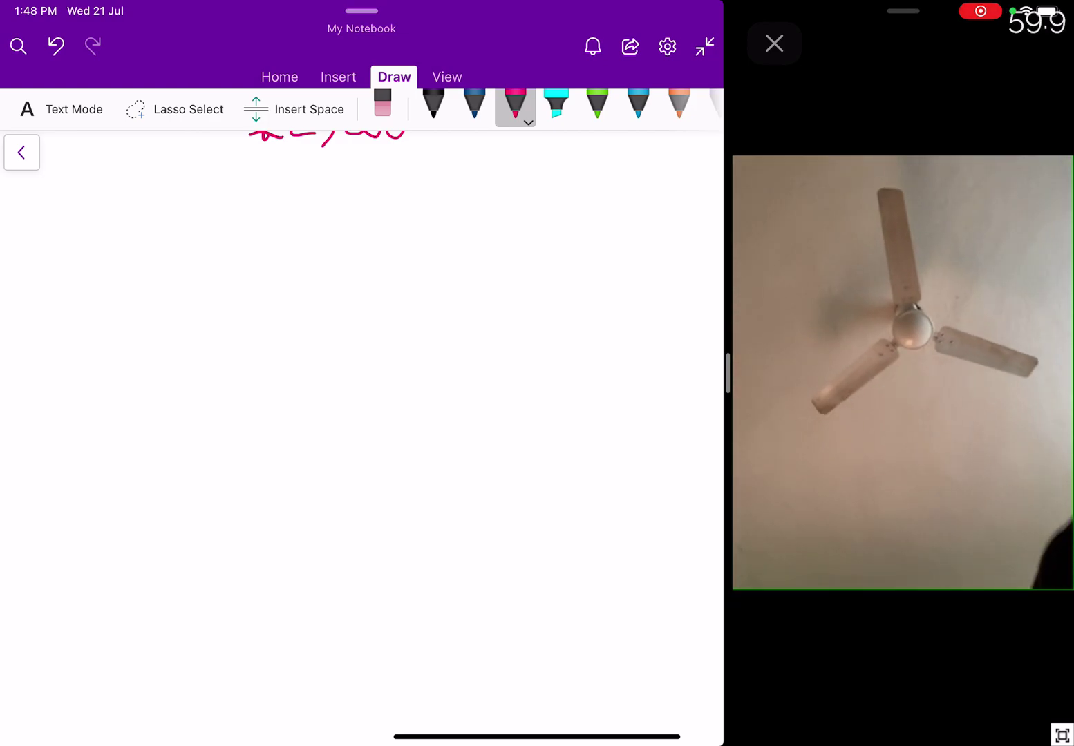
pyautogui.scroll(-3, 359, 415)
pyautogui.moveTo(263, 211); pyautogui.dragTo(244, 235)
pyautogui.moveTo(262, 220); pyautogui.dragTo(268, 257)
pyautogui.moveTo(304, 220); pyautogui.dragTo(306, 210)
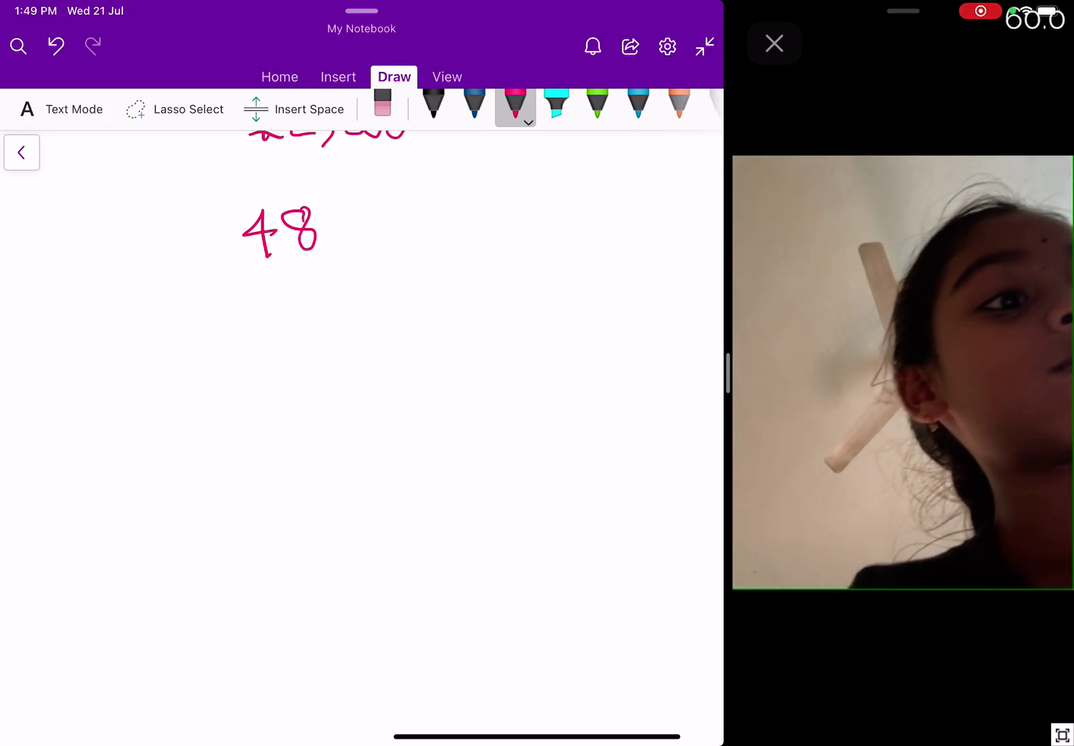
pyautogui.moveTo(351, 211); pyautogui.dragTo(347, 260)
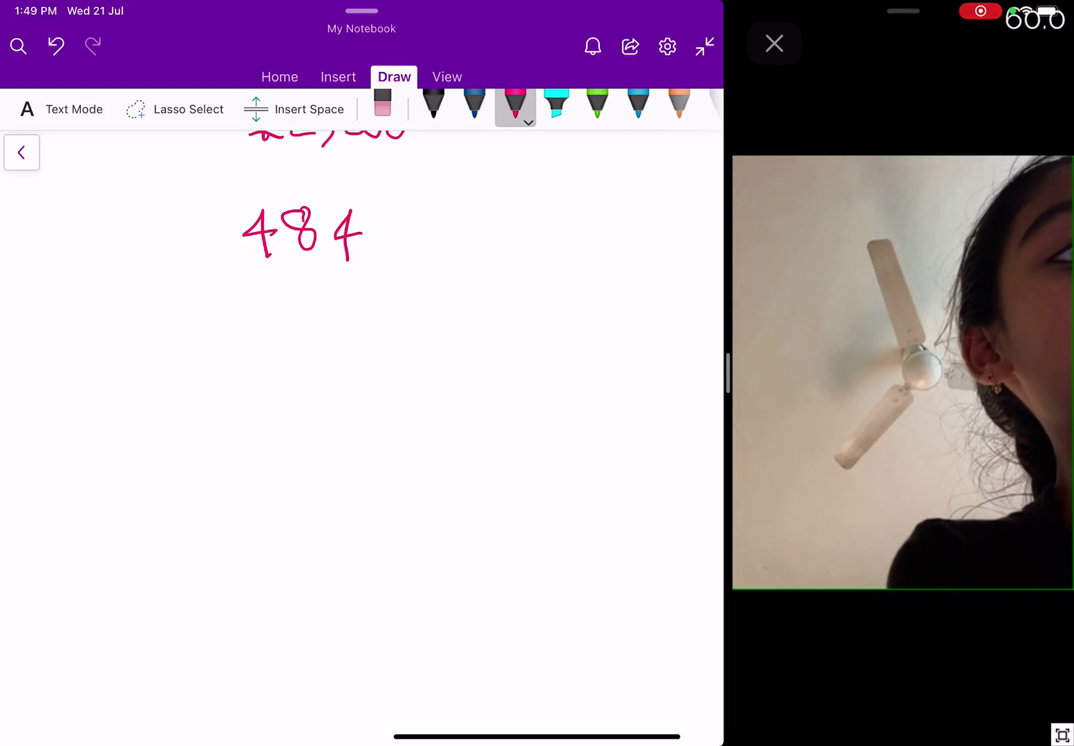
pyautogui.moveTo(413, 220)
pyautogui.mouseDown()
pyautogui.moveTo(446, 253)
pyautogui.moveTo(474, 218)
pyautogui.moveTo(450, 256)
pyautogui.mouseUp()
# Step: Switch the pen to black ink
pyautogui.click(447, 76)
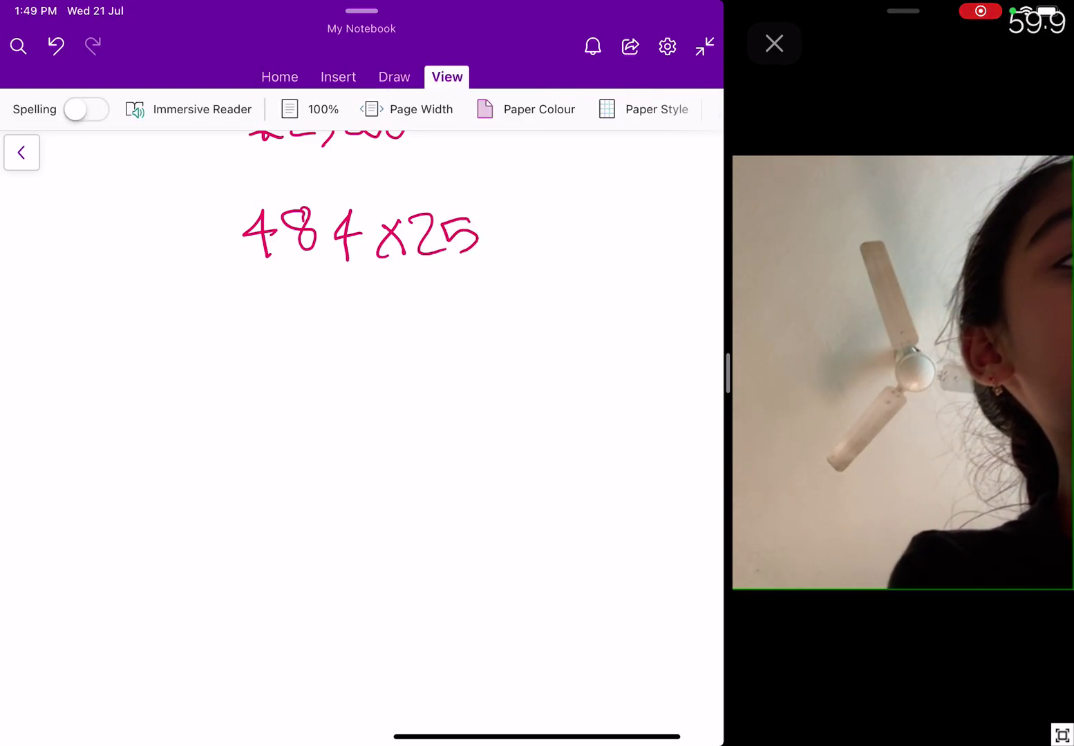
pyautogui.click(394, 76)
pyautogui.click(433, 104)
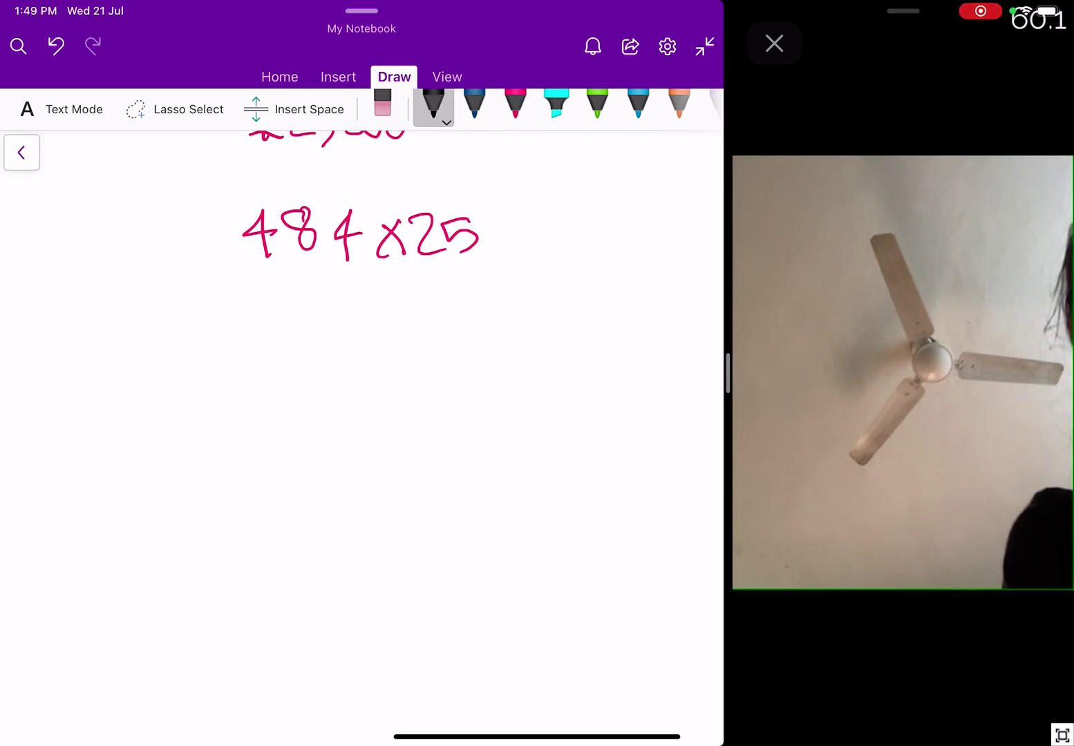
# Step: Rewrite the problem in black below as 484 x 100/4
pyautogui.moveTo(272, 308)
pyautogui.mouseDown()
pyautogui.moveTo(307, 347)
pyautogui.moveTo(295, 328)
pyautogui.mouseUp()
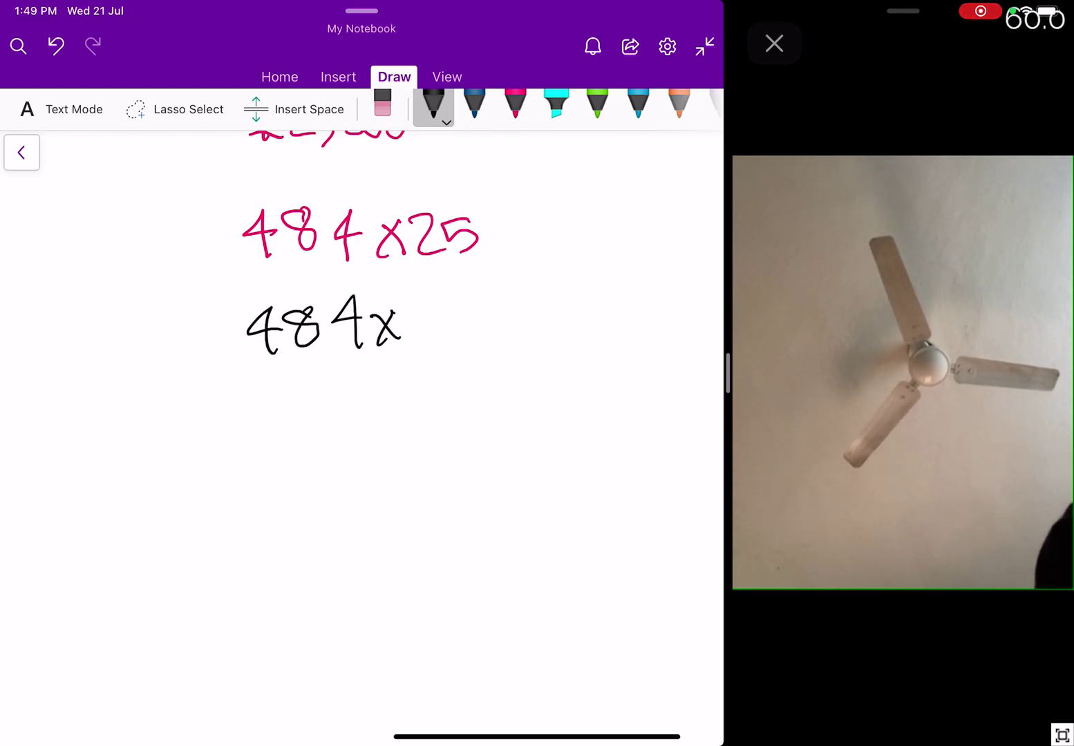
pyautogui.moveTo(425, 308)
pyautogui.mouseDown()
pyautogui.moveTo(425, 336)
pyautogui.moveTo(443, 310)
pyautogui.moveTo(471, 311)
pyautogui.mouseUp()
pyautogui.moveTo(443, 358)
pyautogui.mouseDown()
pyautogui.moveTo(464, 378)
pyautogui.moveTo(446, 409)
pyautogui.mouseUp()
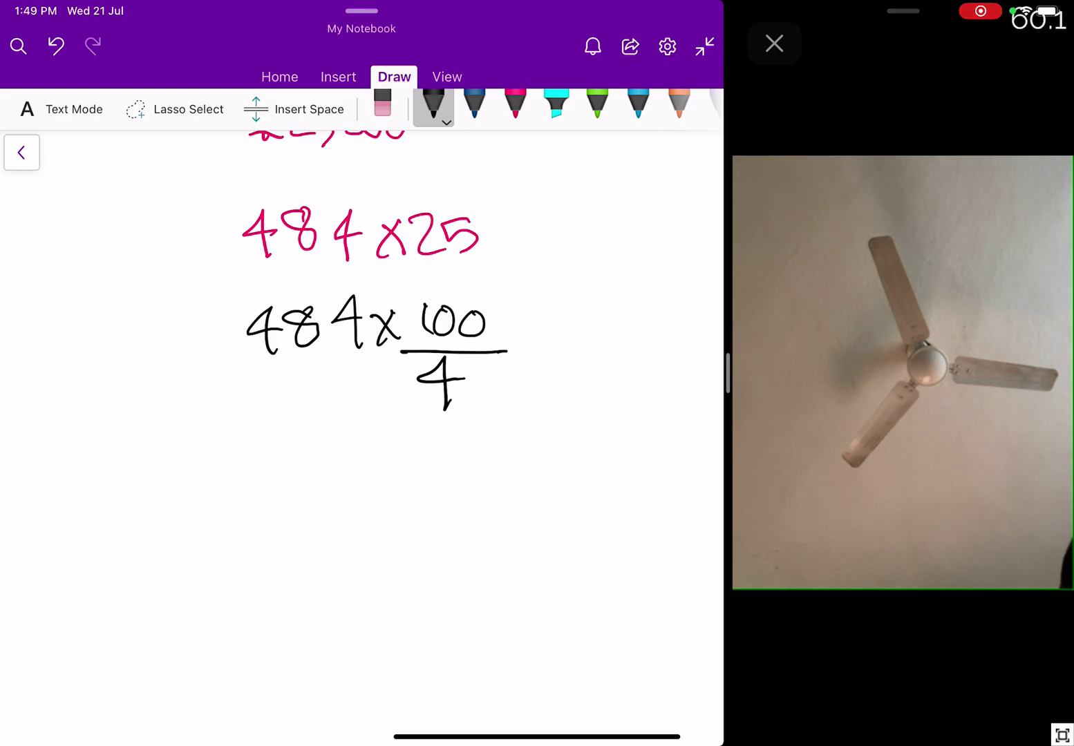
# Step: Cross out the 4s to divide 484 by 4 into 121, then select light-blue ink
pyautogui.moveTo(279, 304); pyautogui.dragTo(250, 357)
pyautogui.moveTo(263, 268)
pyautogui.mouseDown()
pyautogui.moveTo(268, 295)
pyautogui.moveTo(333, 297)
pyautogui.mouseUp()
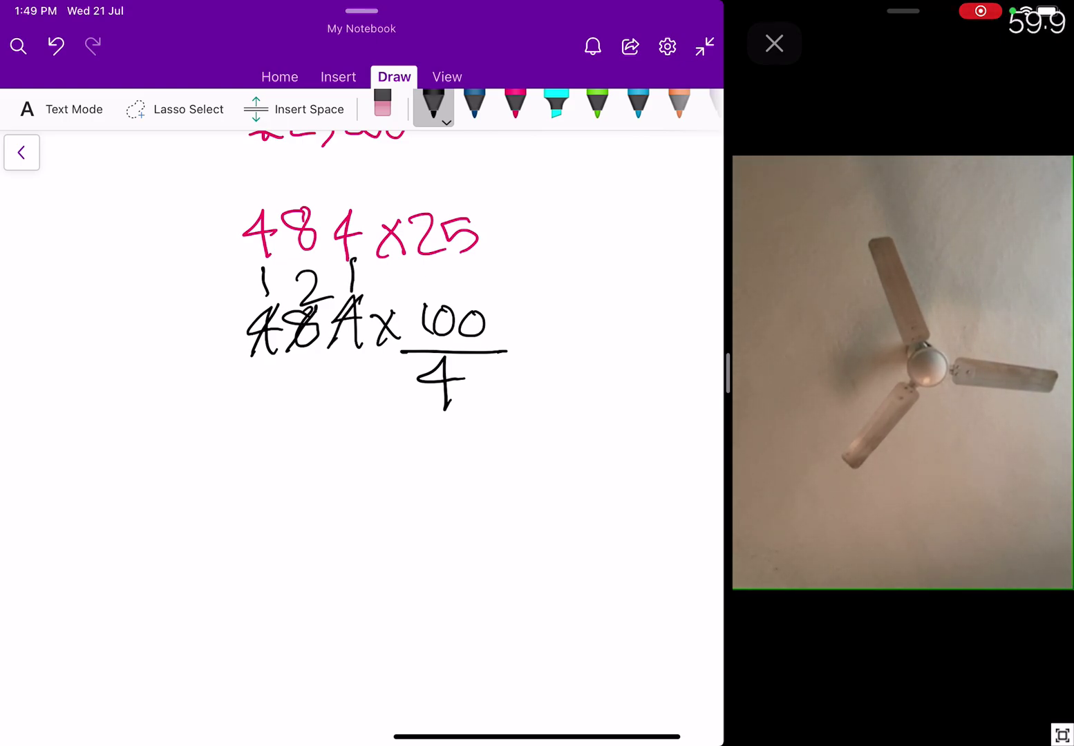
pyautogui.click(638, 105)
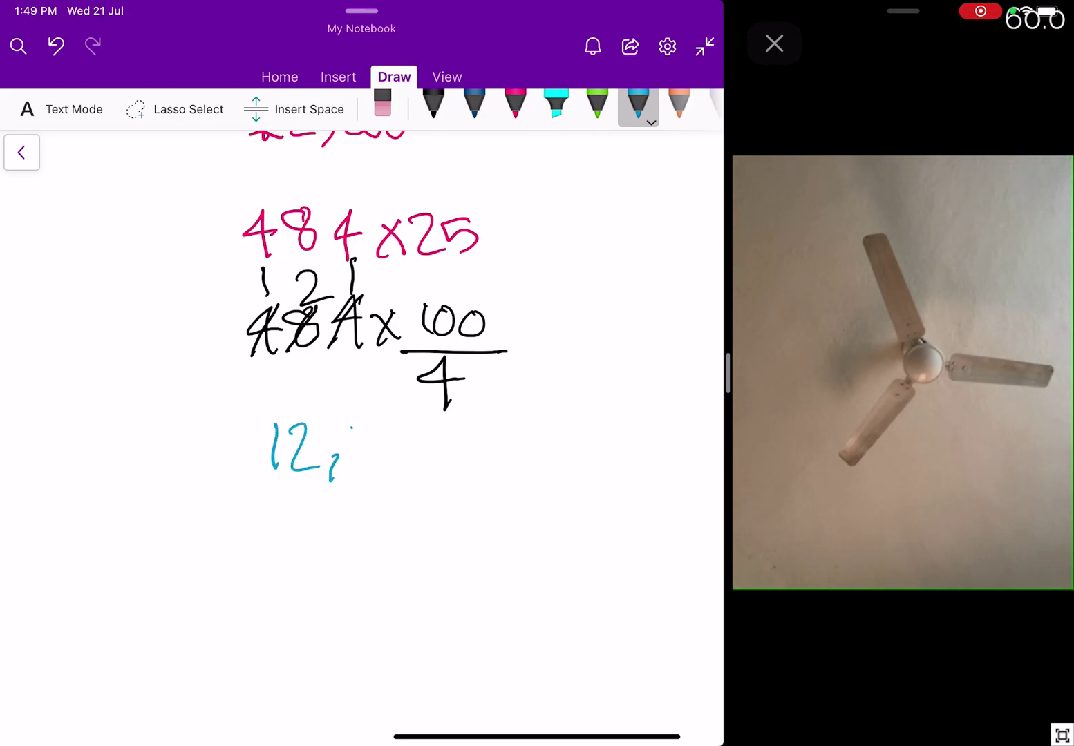
# Step: Handwrite 12,100 in light blue under the 484 x 100/4 fraction
pyautogui.moveTo(397, 460); pyautogui.dragTo(394, 439)
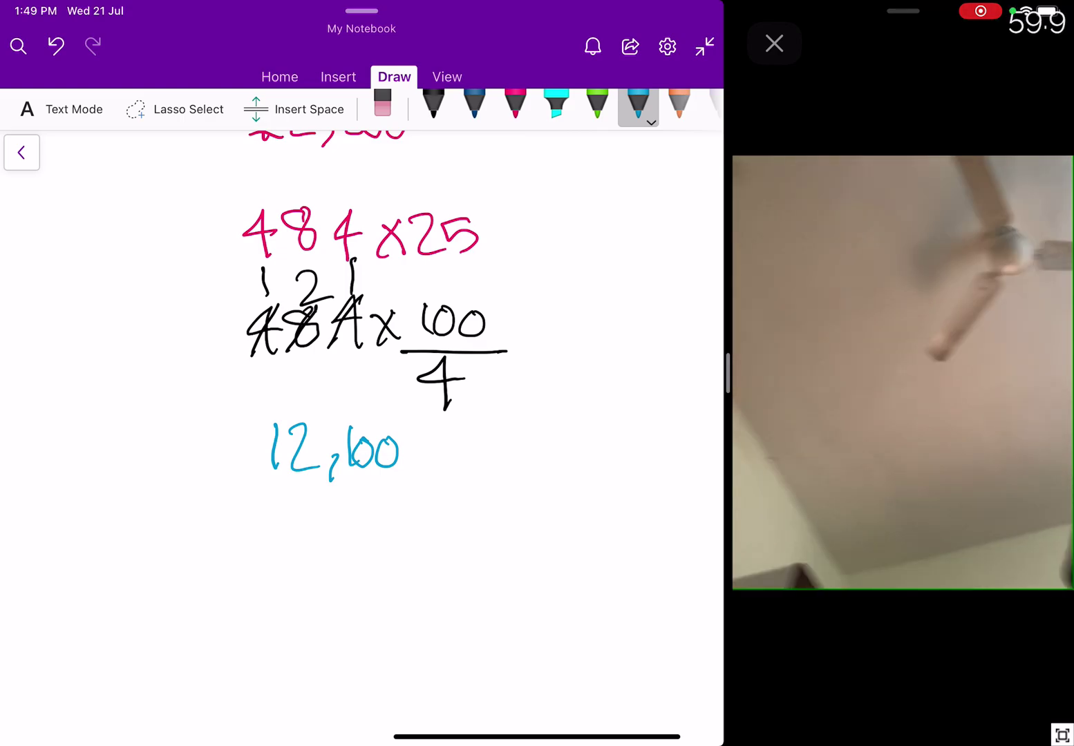